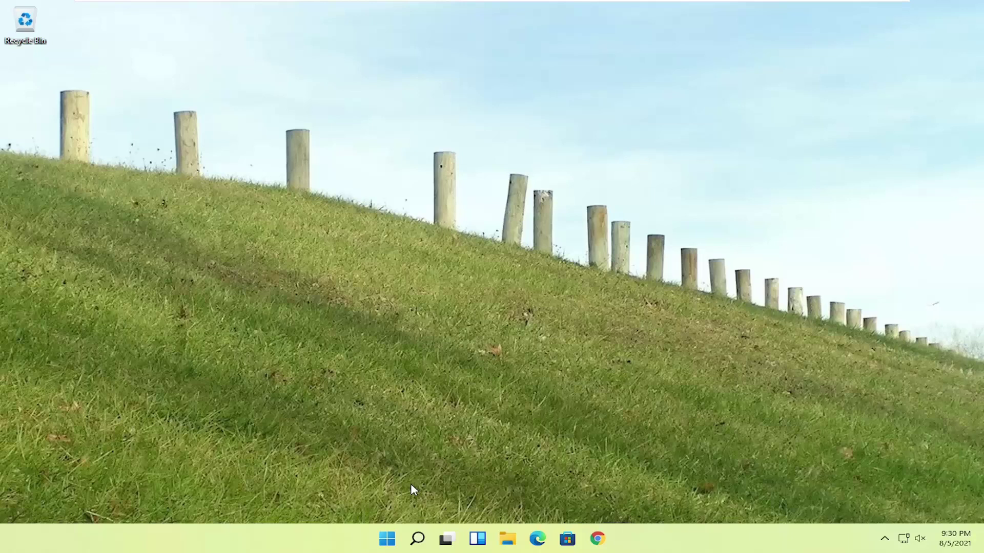
Restart Windows 11 from the Start button's power menu to reach the recovery screen.
{"action": "right_click", "coordinate": [389, 542]}
{"action": "mouse_move", "coordinate": [401, 497]}
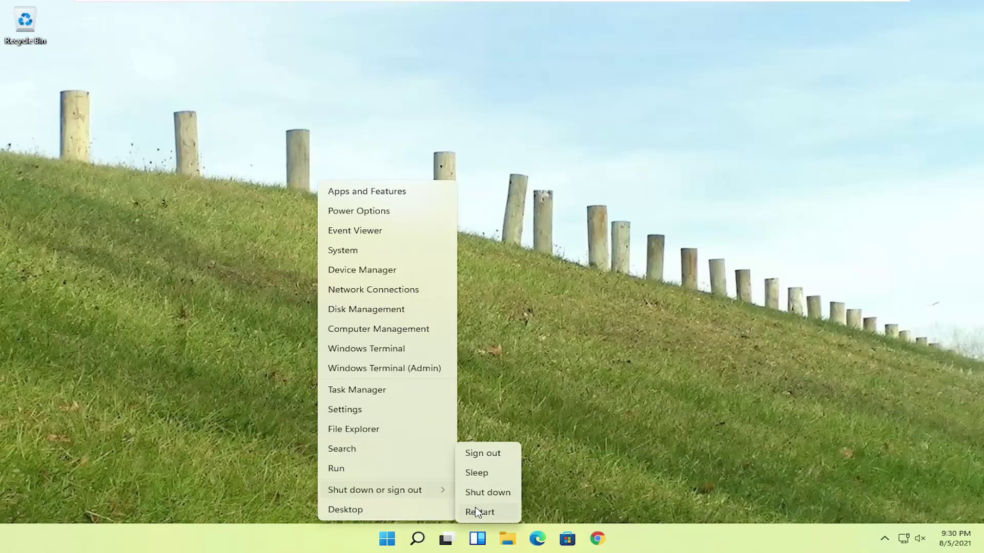
{"action": "left_click", "coordinate": [491, 514]}
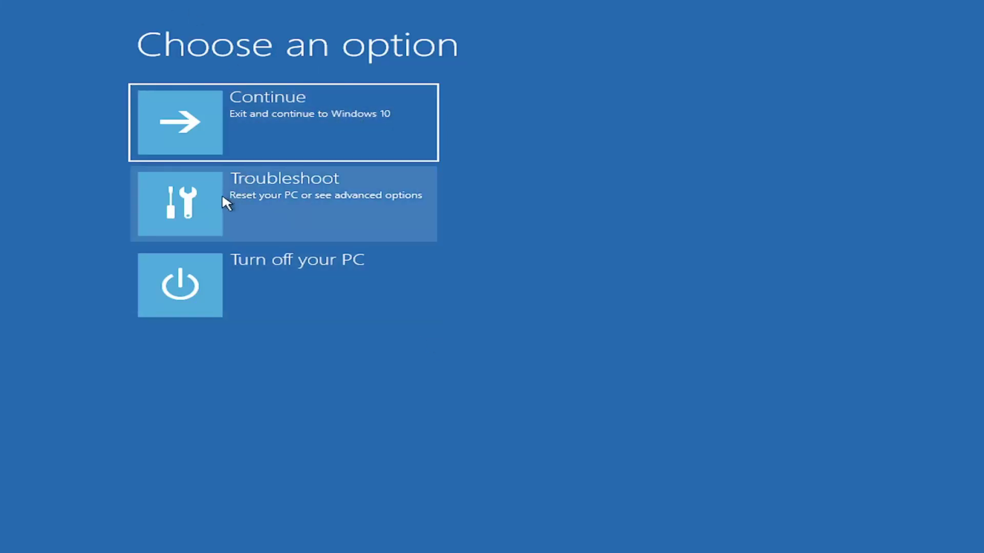
Go into Troubleshoot, look at the Reset this PC choices, and return to Troubleshoot.
{"action": "left_click", "coordinate": [316, 199]}
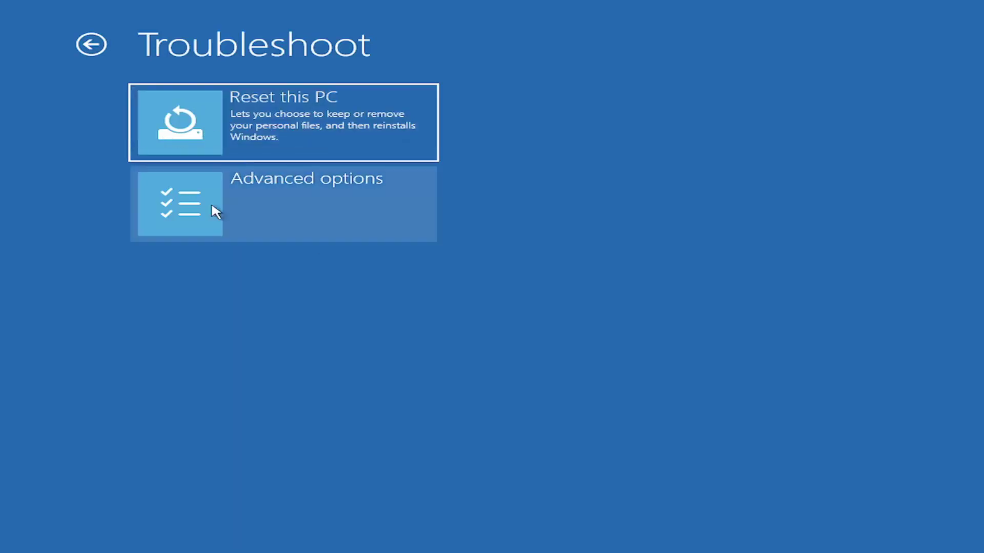
{"action": "left_click", "coordinate": [236, 133]}
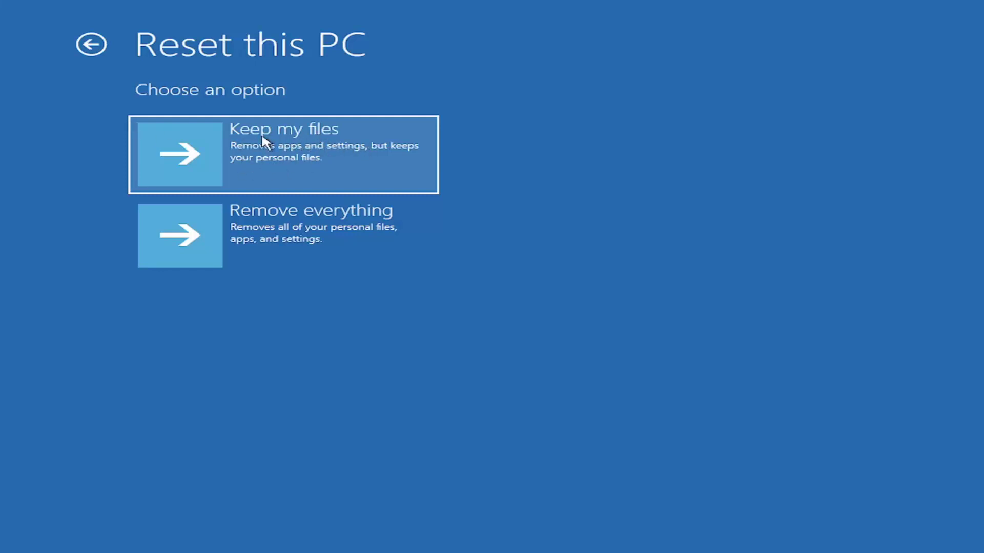
{"action": "left_click", "coordinate": [230, 168]}
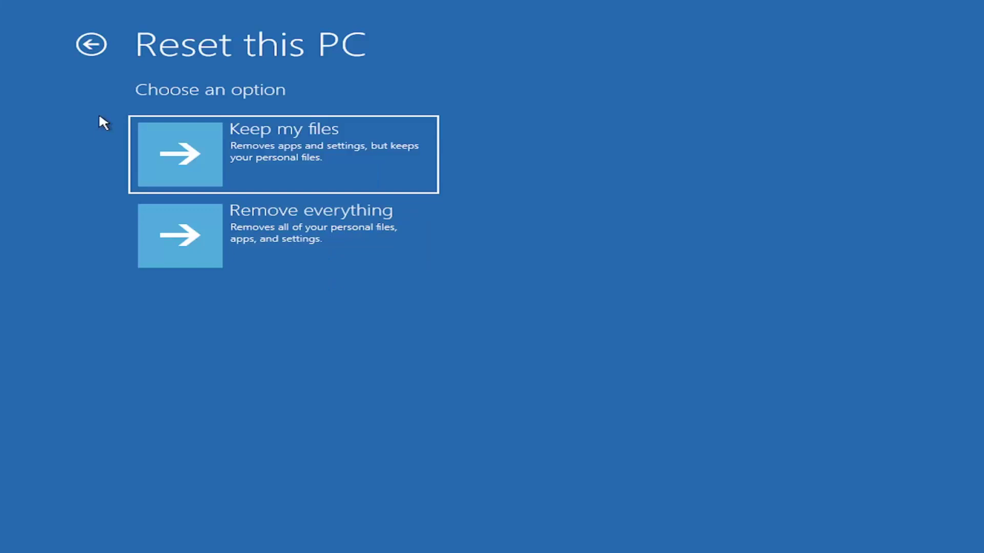
{"action": "left_click", "coordinate": [93, 47]}
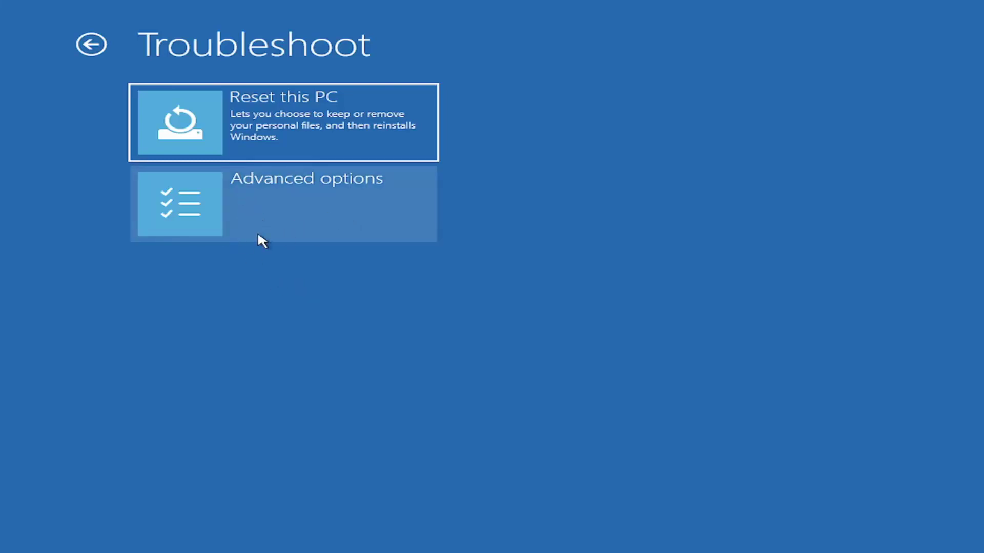
Go to Advanced options on the Troubleshoot page.
{"action": "left_click", "coordinate": [286, 210]}
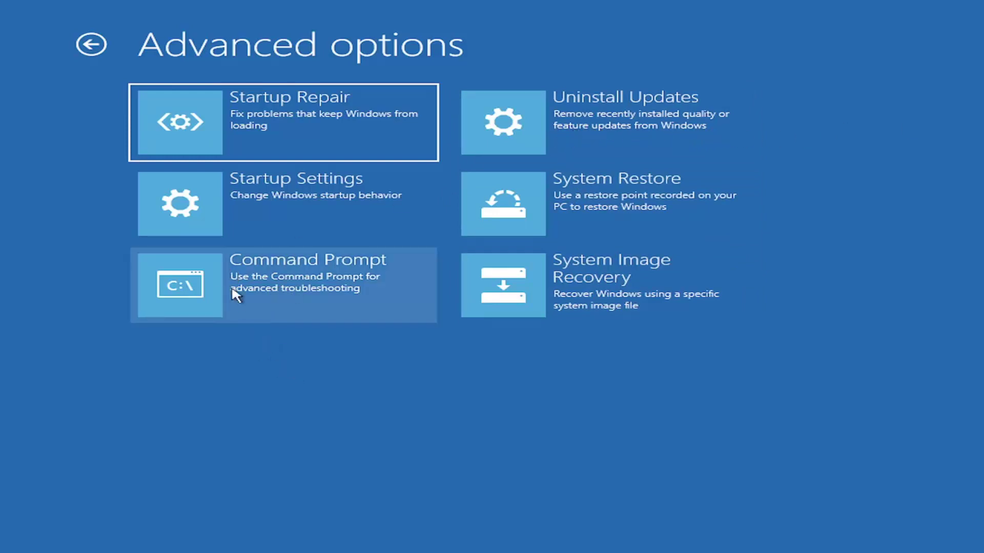
Launch Command Prompt from the Advanced options screen.
{"action": "left_click", "coordinate": [277, 287]}
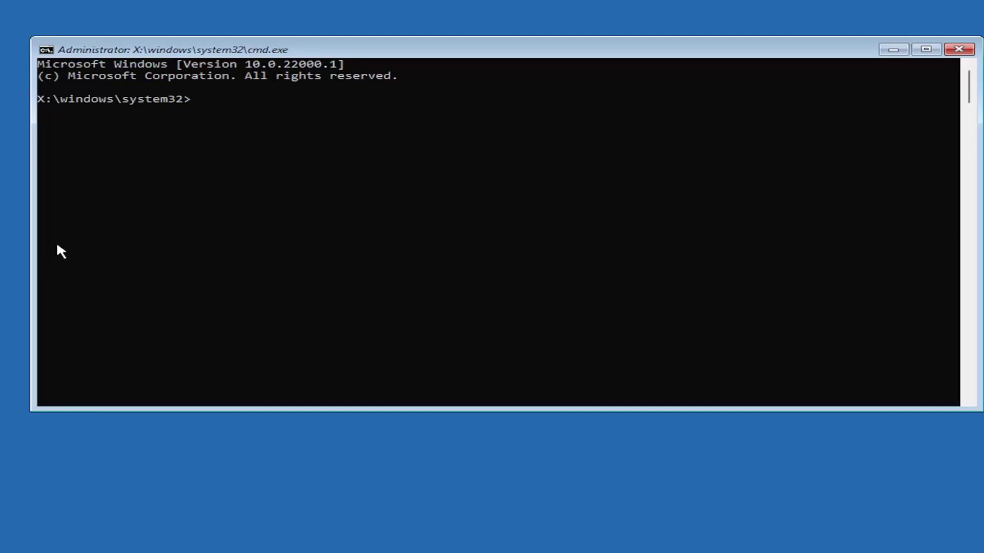
Run Bootrec /fixmbr in the console to repair the master boot record.
{"action": "left_click", "coordinate": [310, 148]}
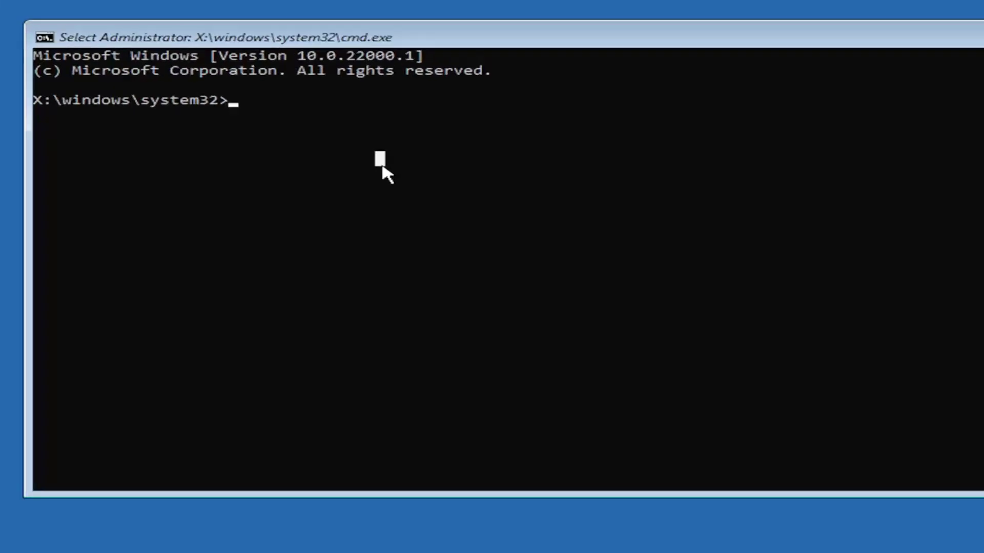
{"action": "type", "text": "Boot"}
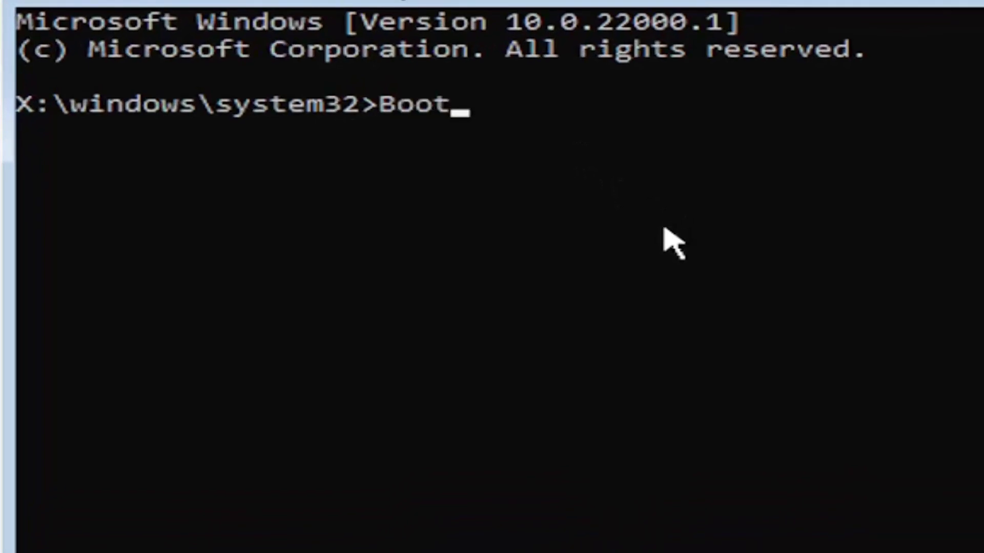
{"action": "type", "text": "rec "}
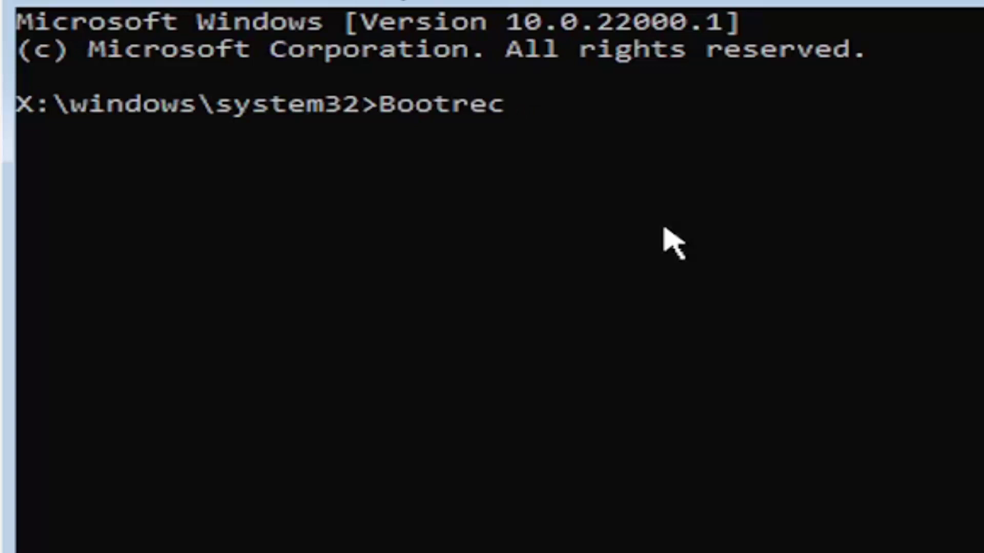
{"action": "type", "text": "/fix"}
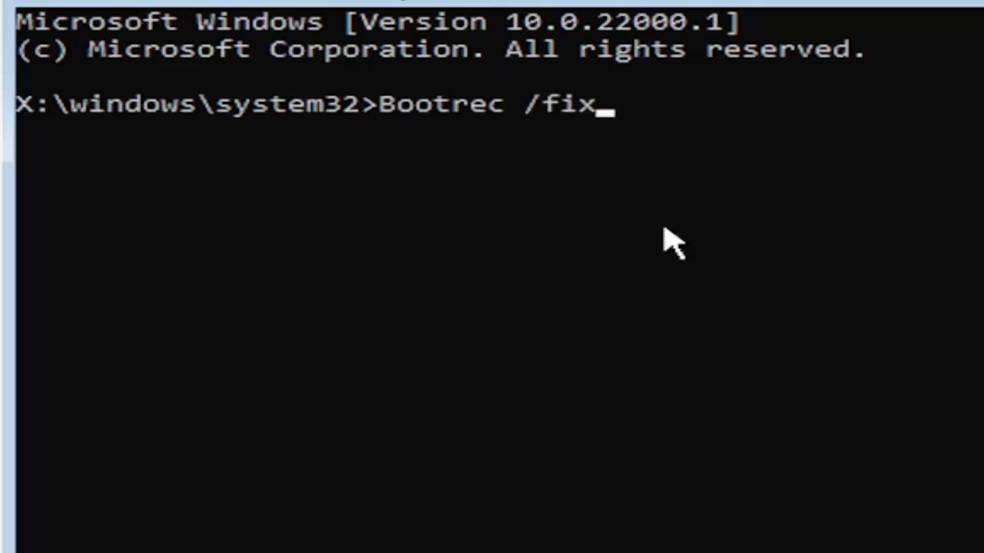
{"action": "type", "text": "mbr"}
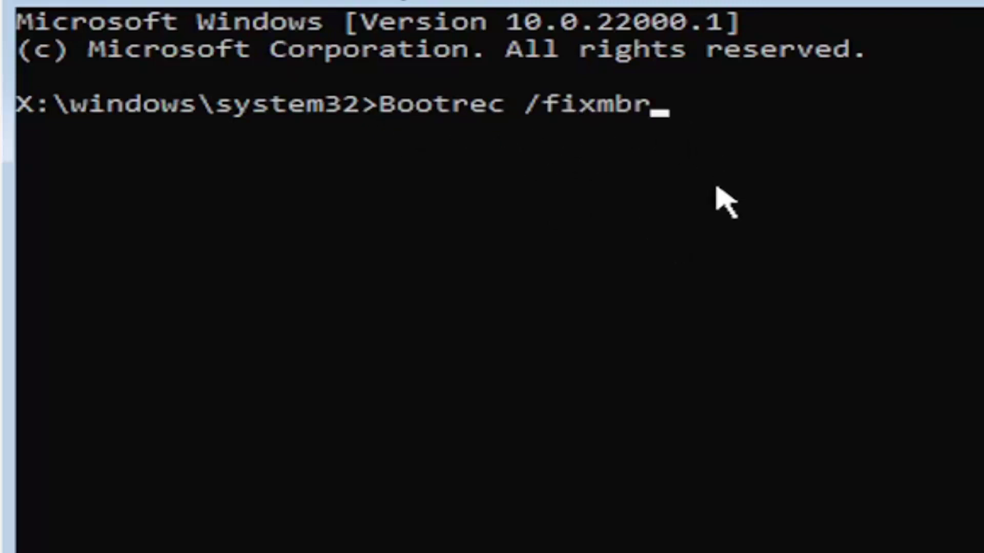
{"action": "key", "text": "Return"}
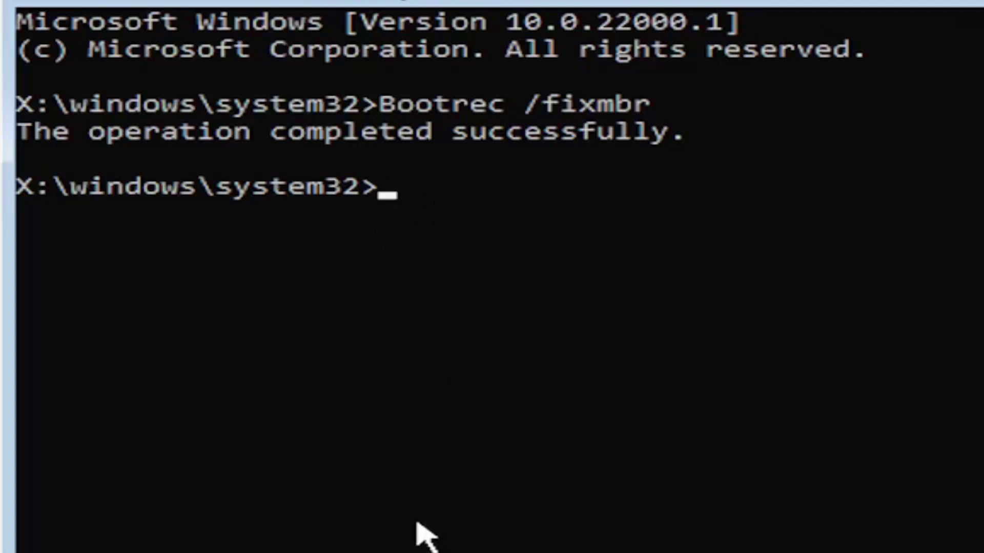
Run bcdedit /export c:\bcdbackup to back up the boot configuration data.
{"action": "type", "text": "bcdedit "}
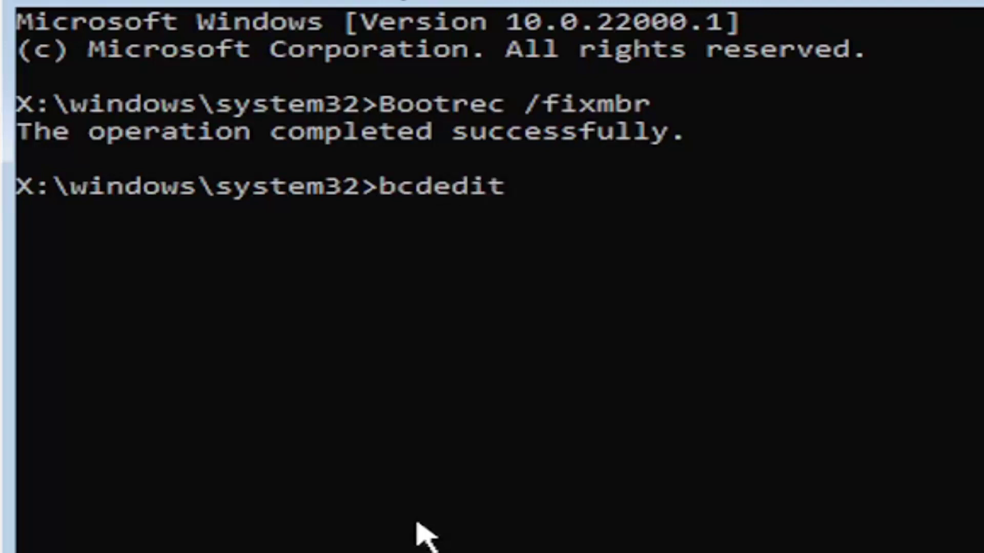
{"action": "type", "text": "/export"}
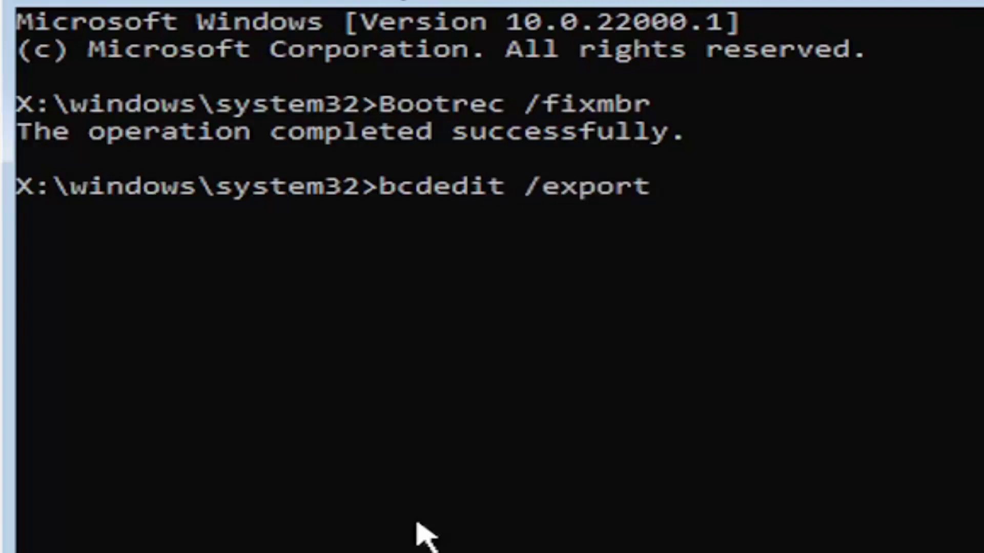
{"action": "type", "text": "c"}
{"action": "type", "text": ":\\bcdbackup"}
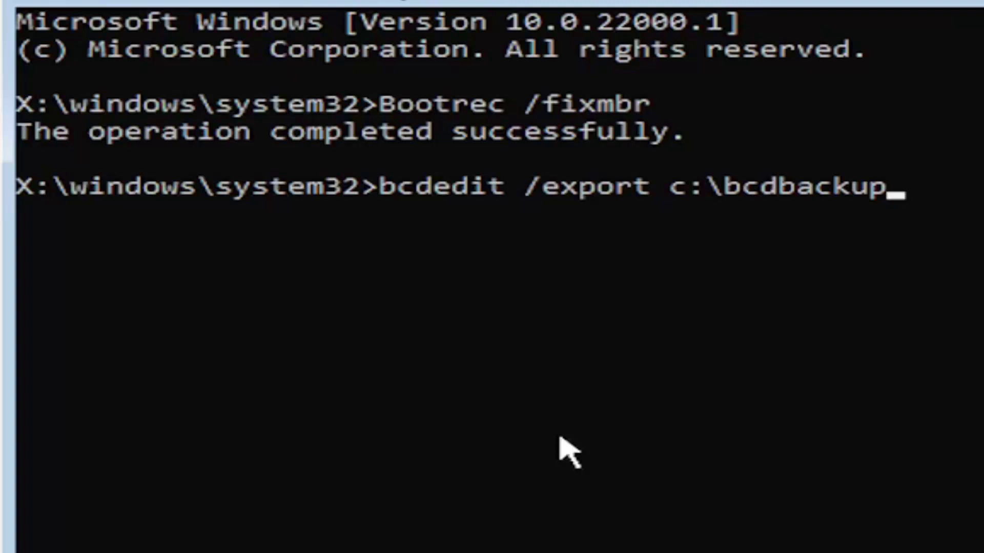
{"action": "key", "text": "Return"}
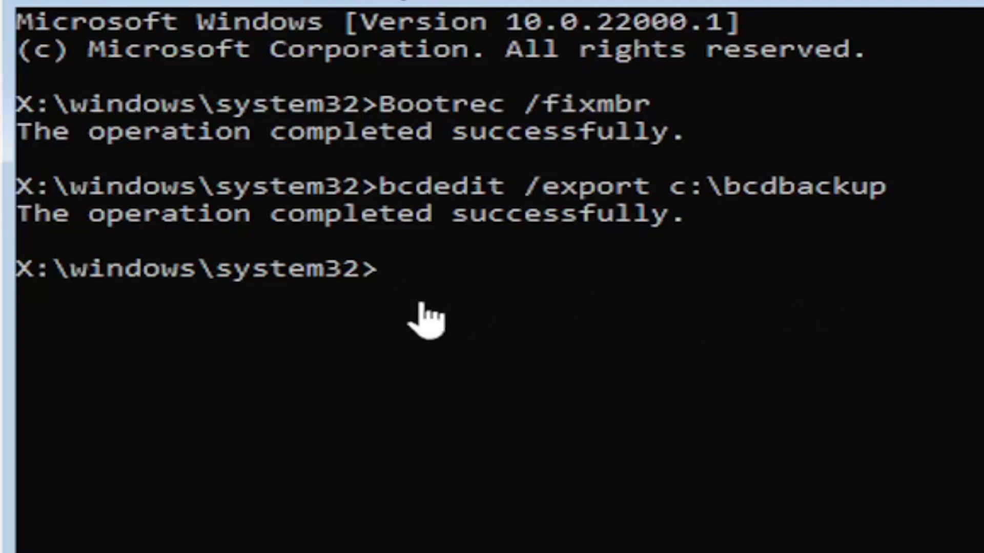
Run attrib c:\boot\bcd -h -r -s to clear the BCD file's hidden, read-only and system attributes.
{"action": "type", "text": "att"}
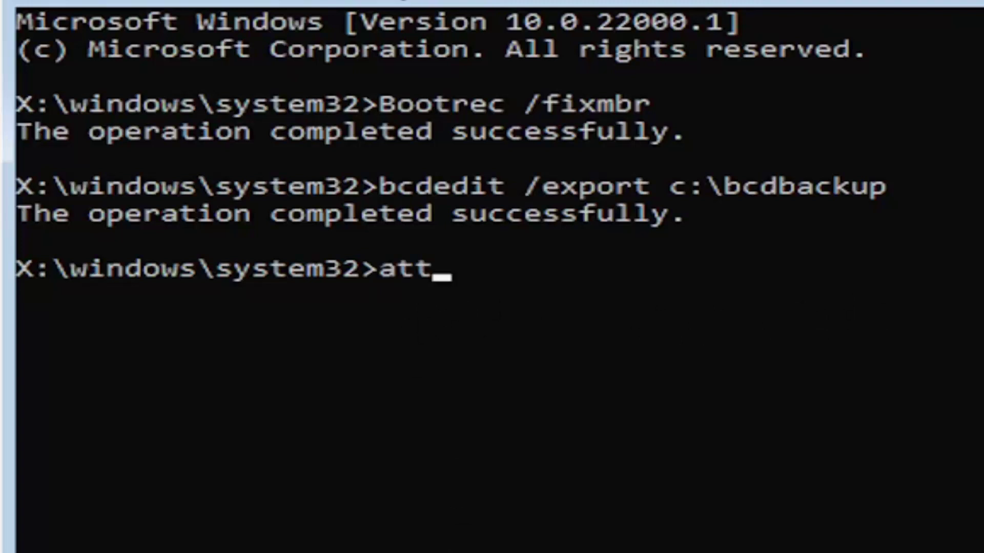
{"action": "type", "text": "rib"}
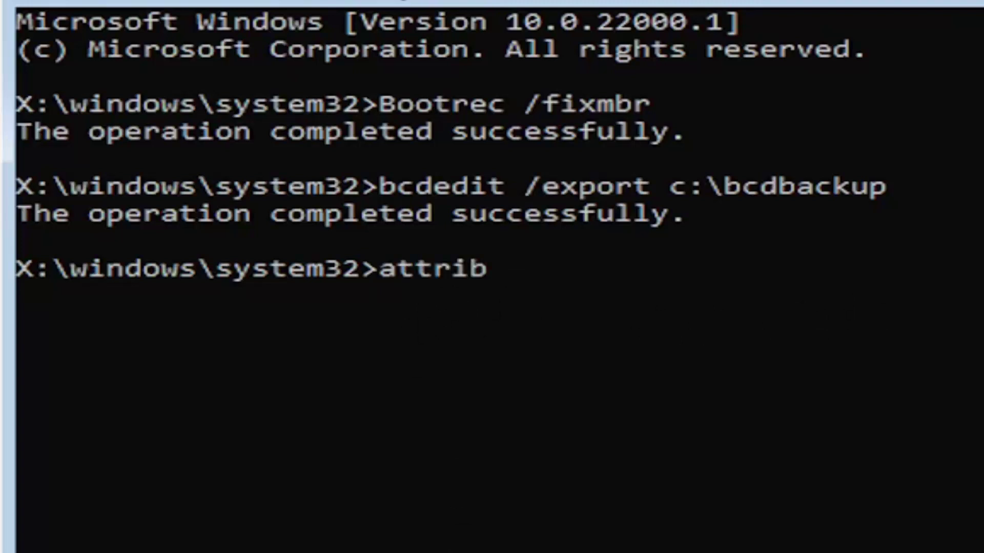
{"action": "type", "text": " c:"}
{"action": "type", "text": "\\"}
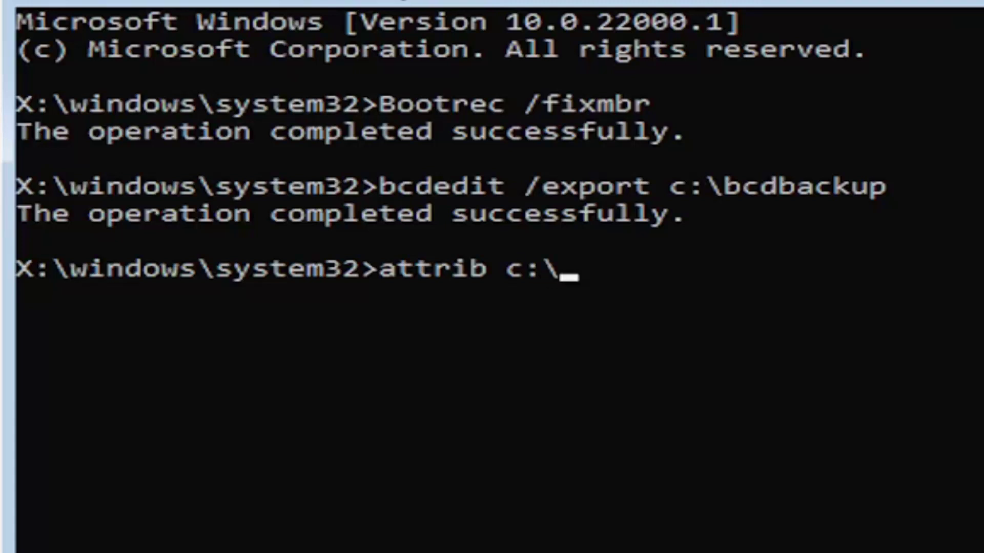
{"action": "type", "text": "boot"}
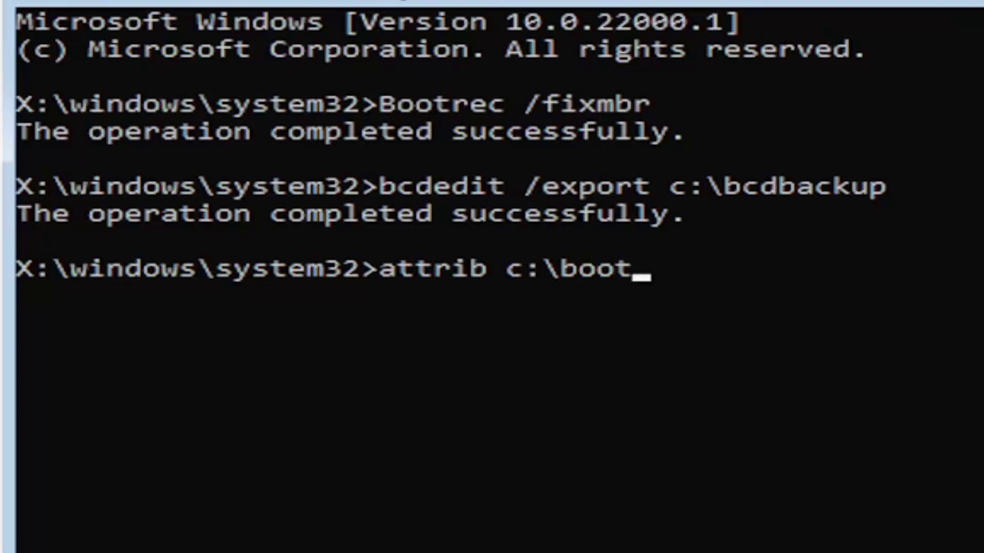
{"action": "type", "text": "\\bcd"}
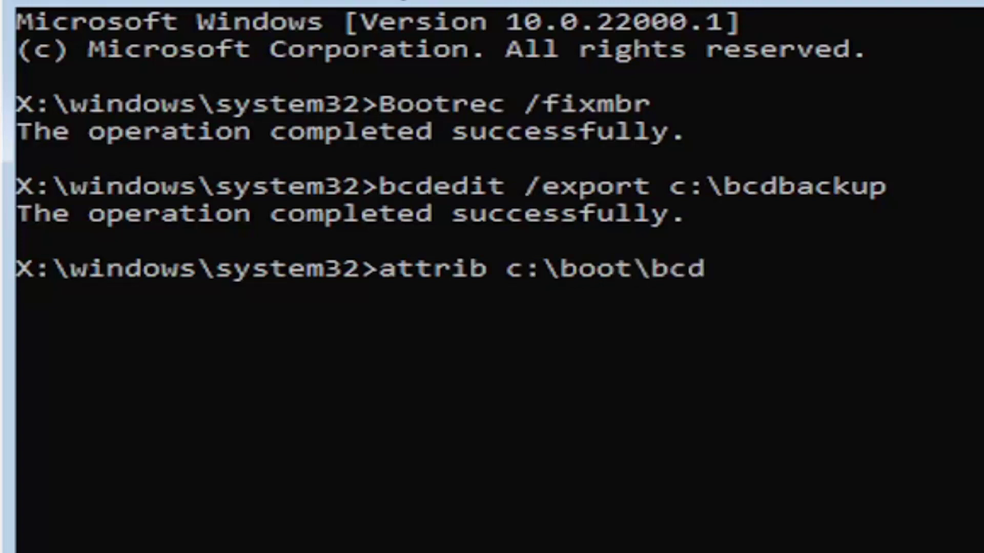
{"action": "type", "text": " -h -r"}
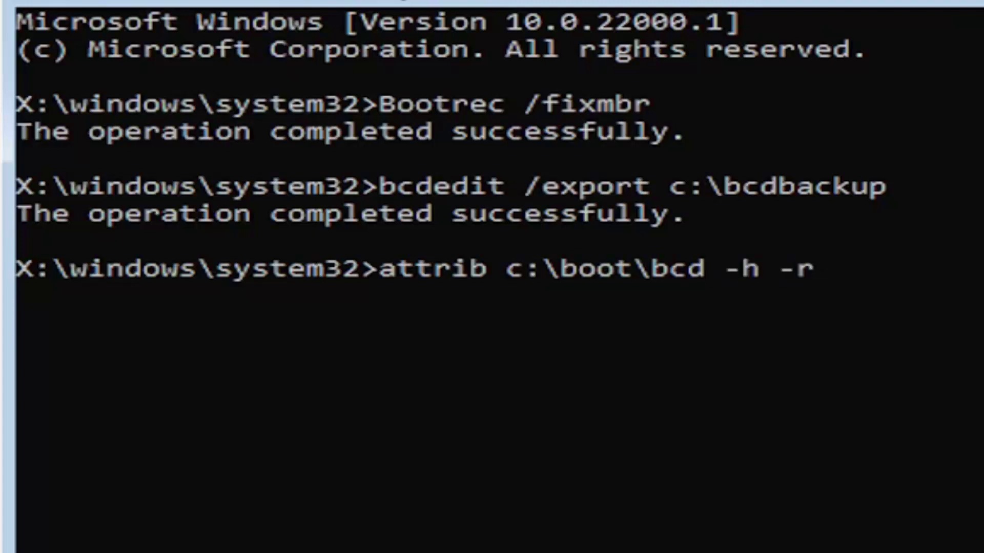
{"action": "type", "text": " -s"}
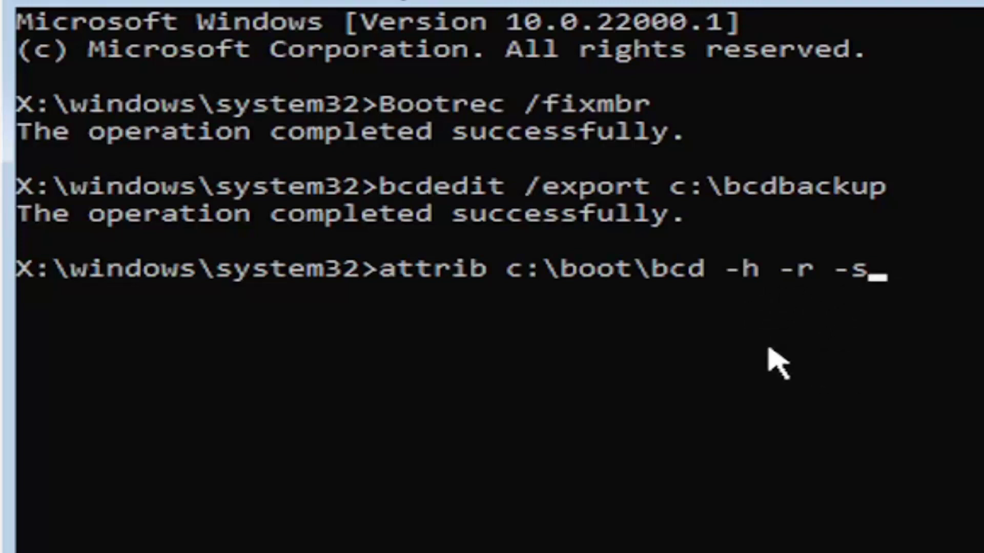
{"action": "key", "text": "Return"}
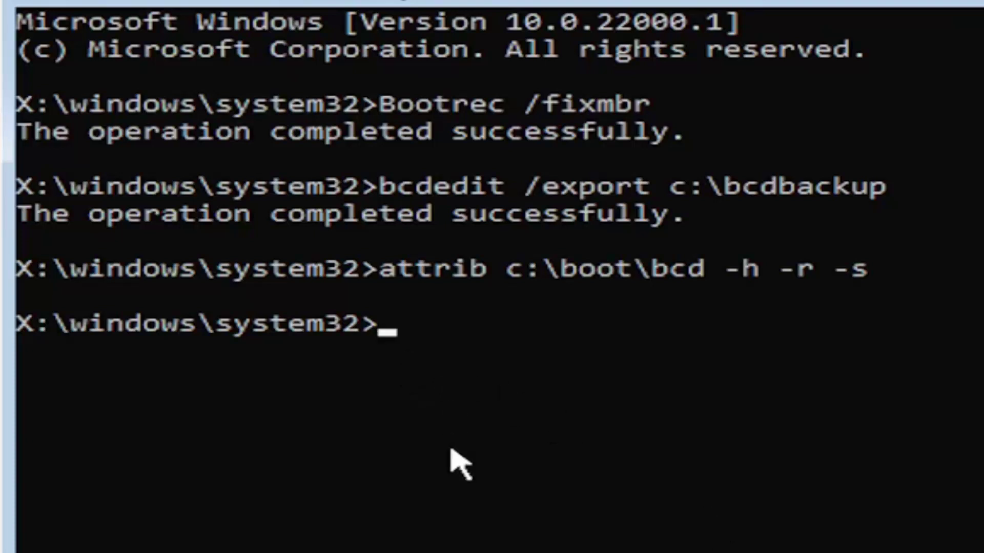
Run ren c:\boot\bcd bcd.old to rename the BCD file.
{"action": "type", "text": "ren "}
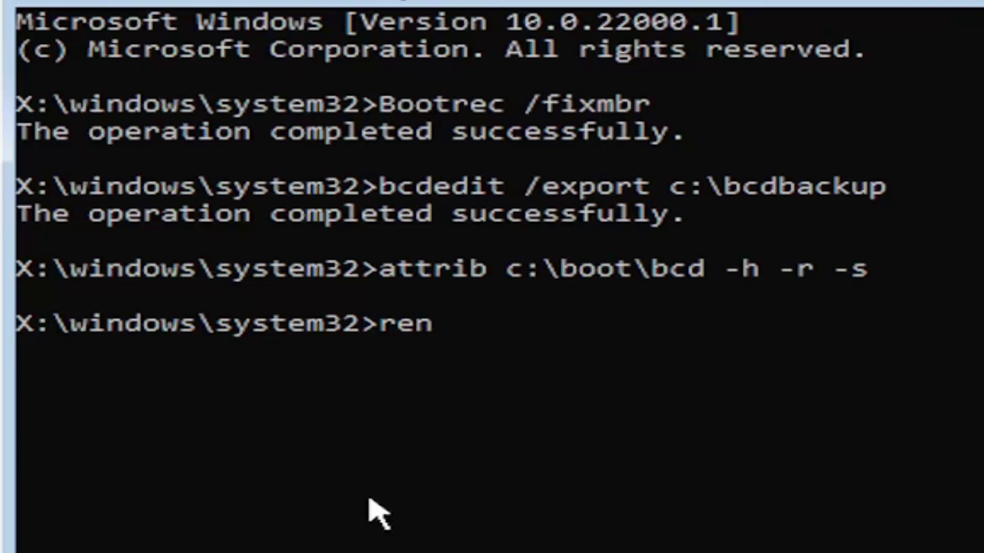
{"action": "type", "text": "c:\\boot"}
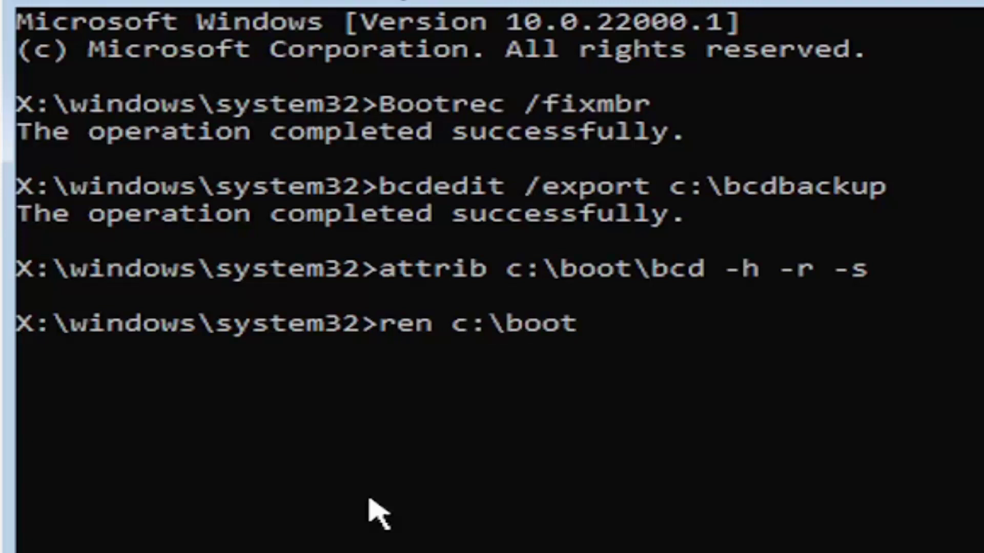
{"action": "type", "text": "\\b"}
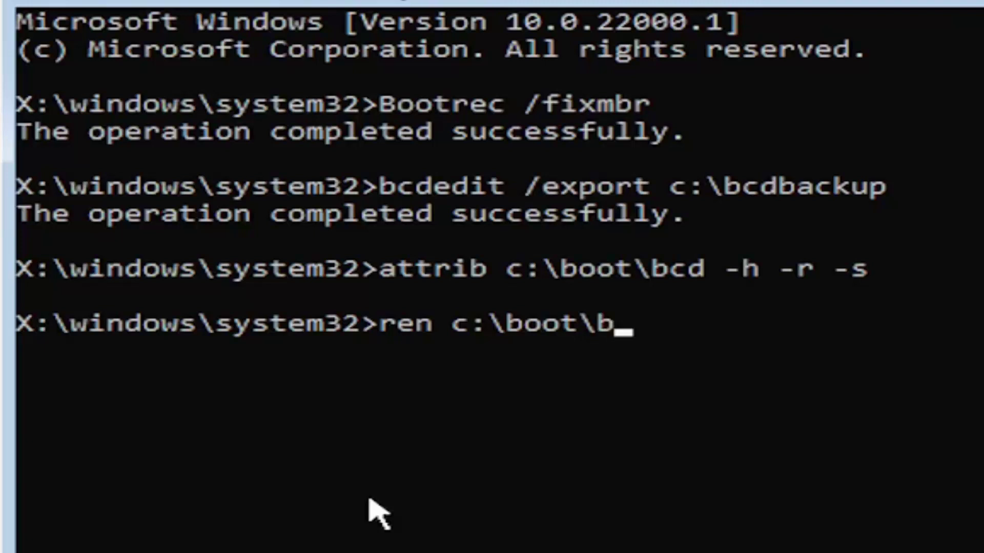
{"action": "type", "text": "cd "}
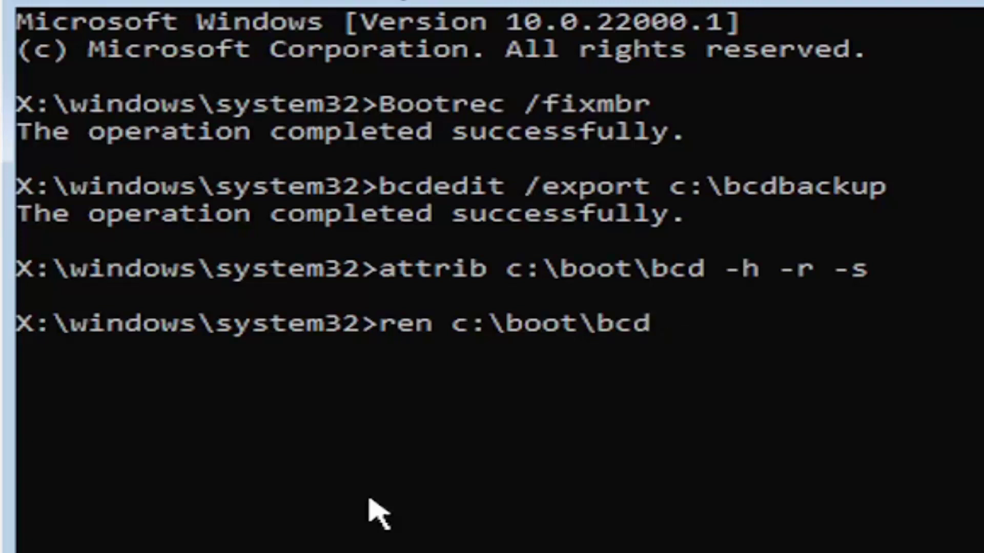
{"action": "type", "text": "bcd."}
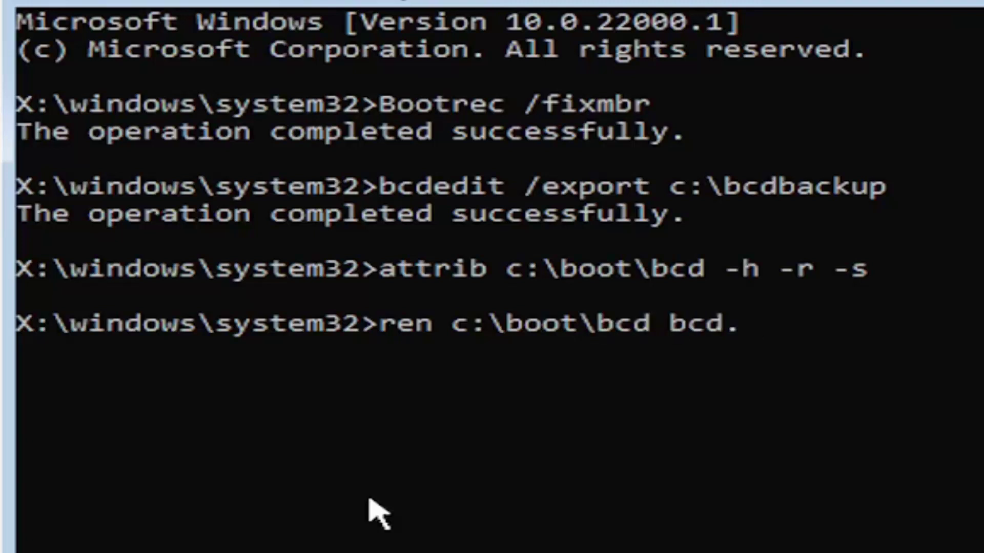
{"action": "type", "text": "old"}
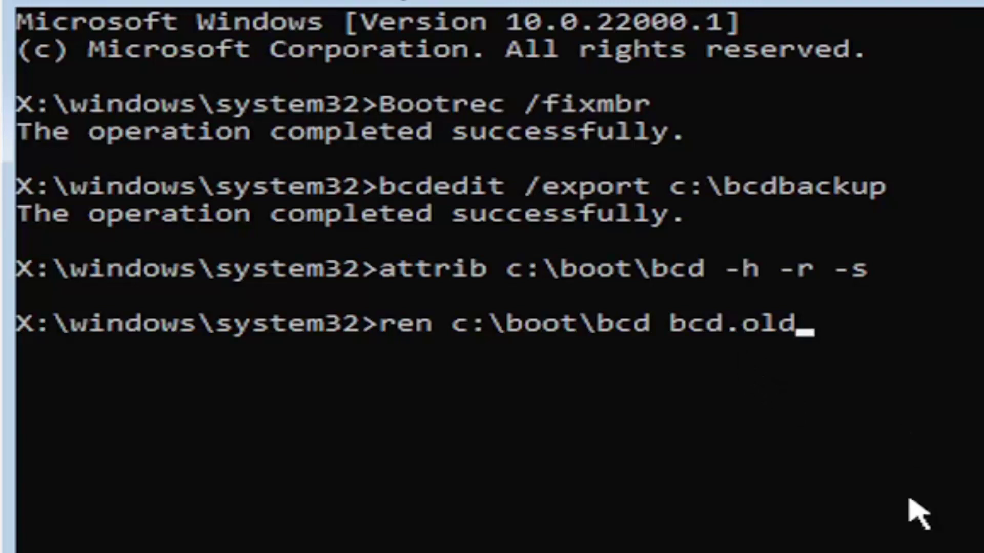
{"action": "key", "text": "Return"}
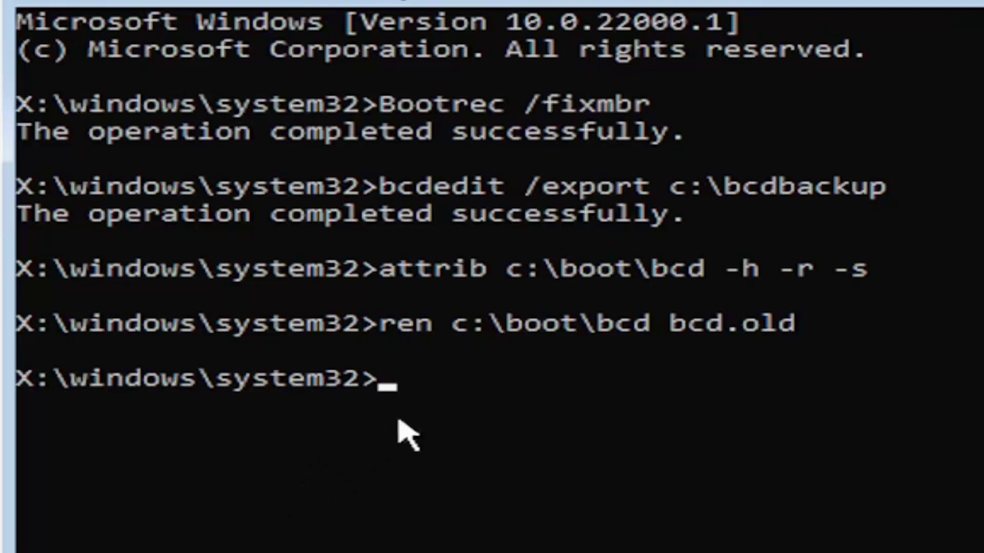
Run bootrec /rebuildbcd and answer y to add D:\Windows to the boot list.
{"action": "left_click", "coordinate": [404, 379]}
{"action": "type", "text": "bootrec "}
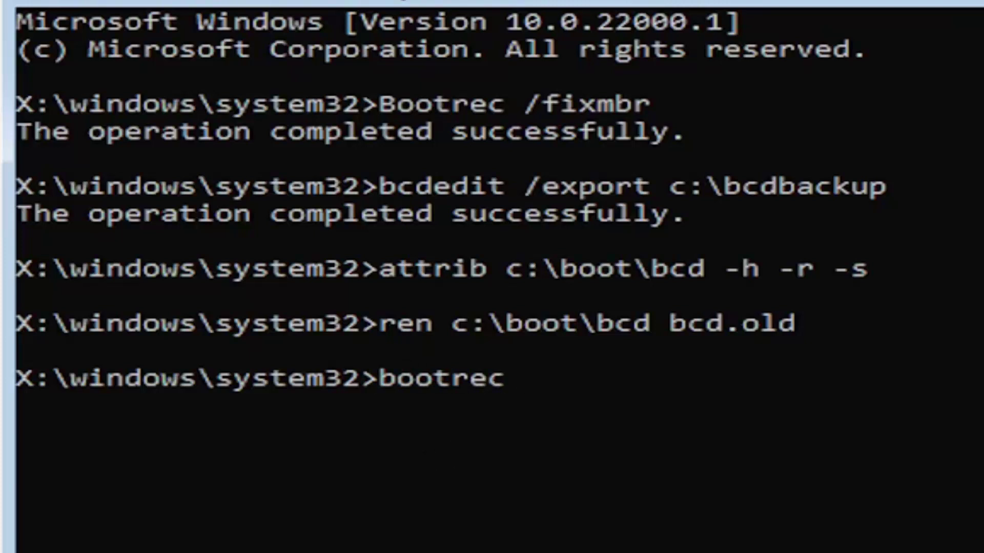
{"action": "type", "text": "/rebuild"}
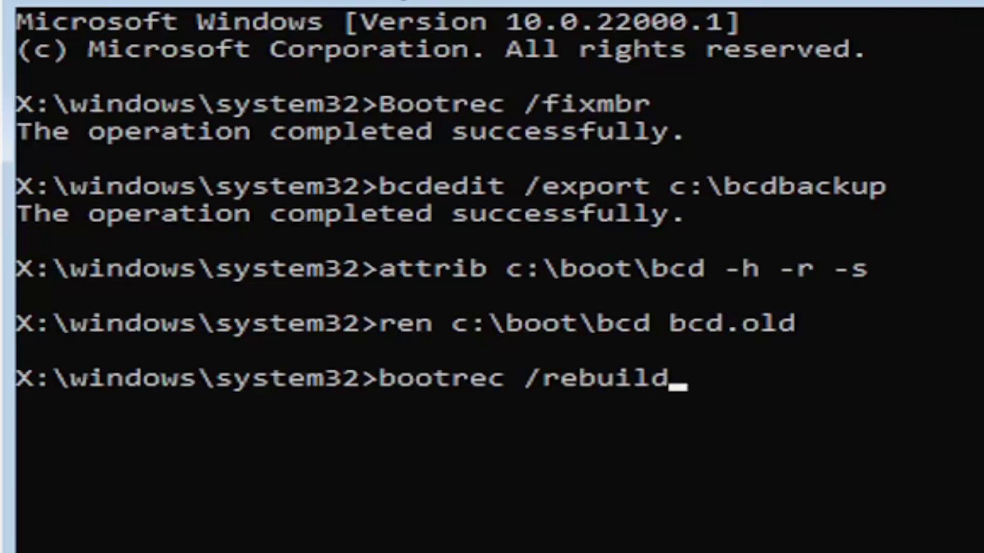
{"action": "type", "text": "bcd"}
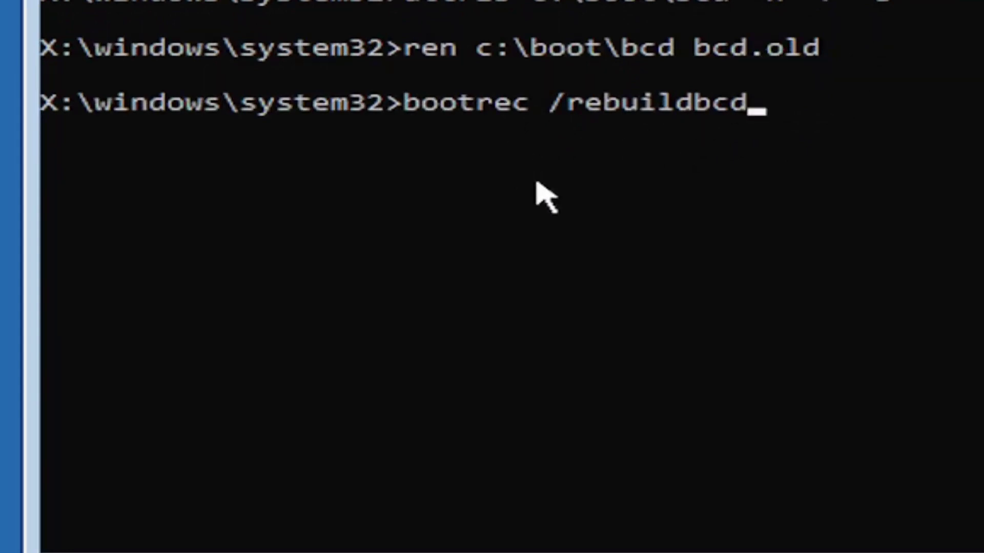
{"action": "key", "text": "Return"}
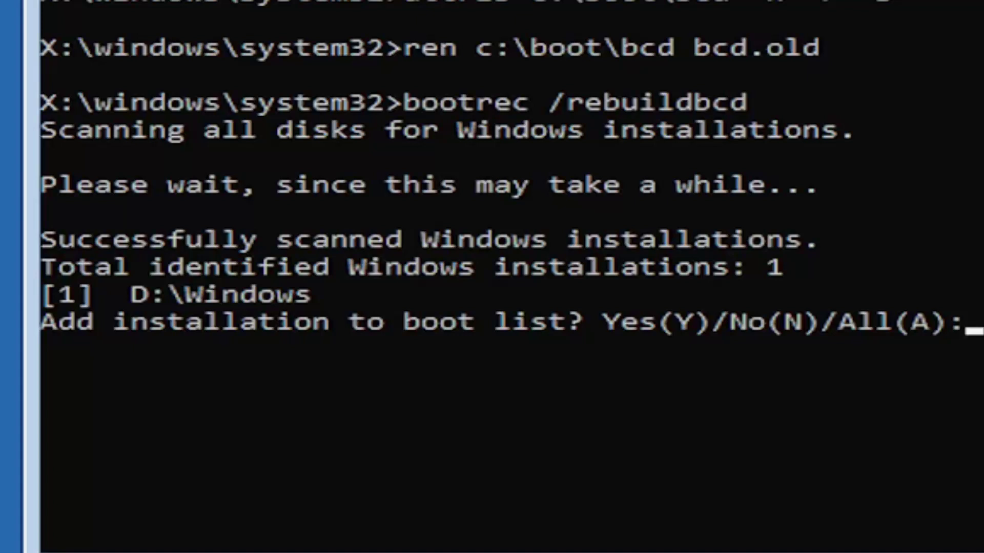
{"action": "type", "text": "y"}
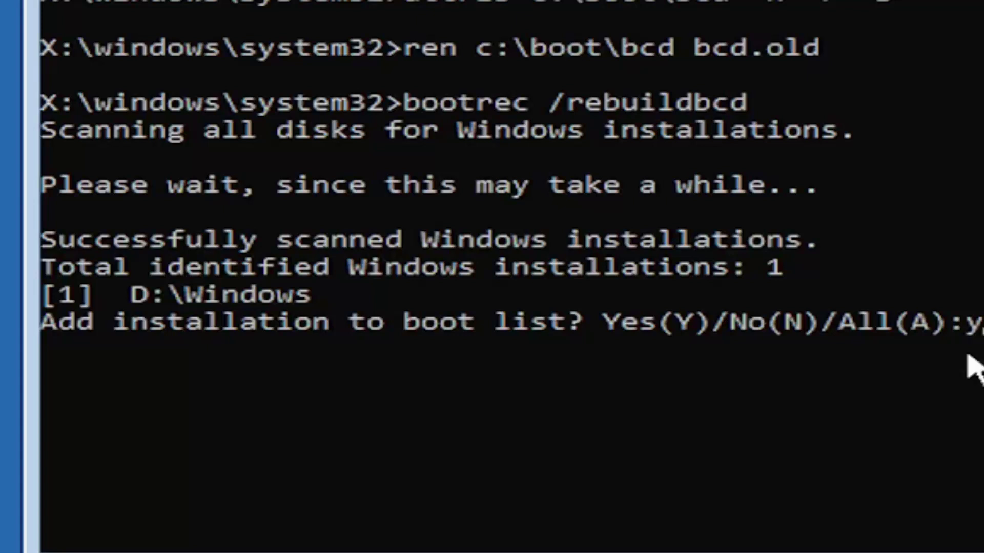
{"action": "key", "text": "Return"}
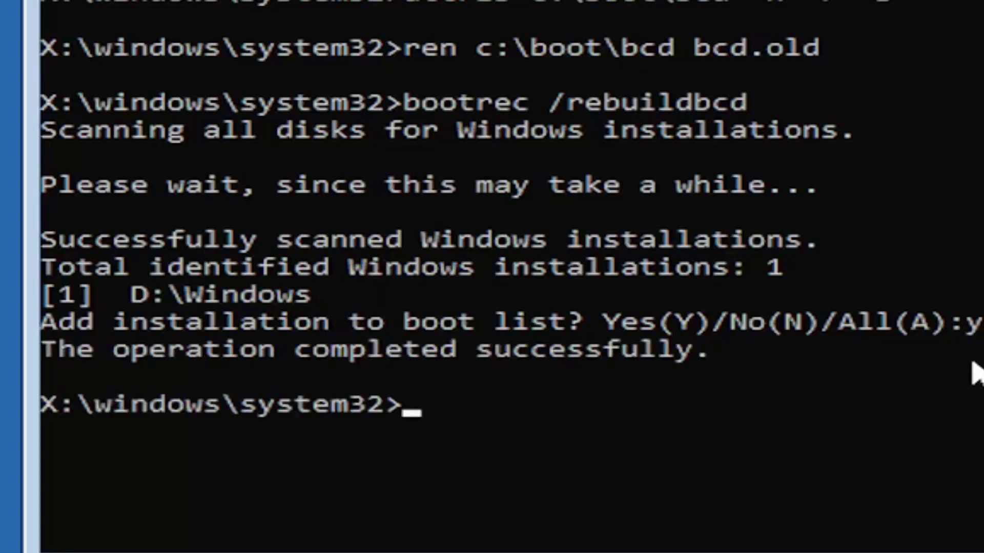